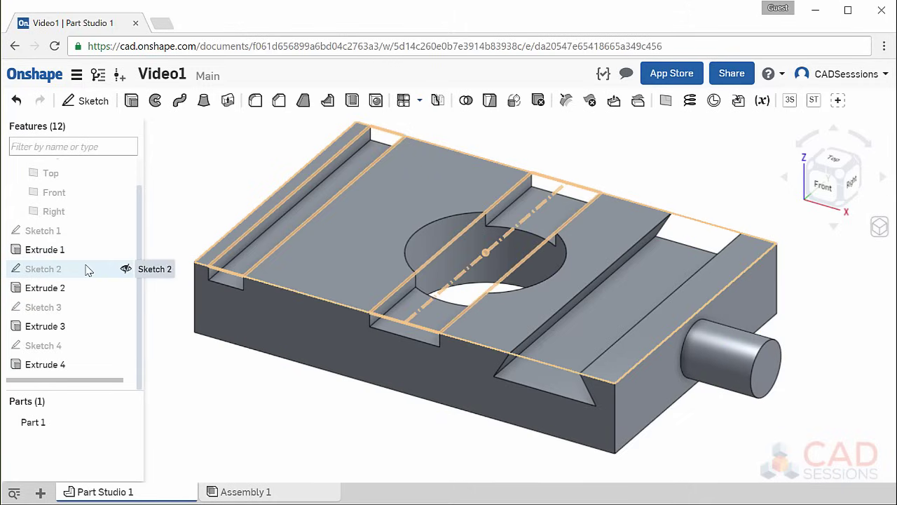
Step: Show Sketch 2, Sketch 3 and Sketch 4 on the model, and hide them again
left_click(125, 270)
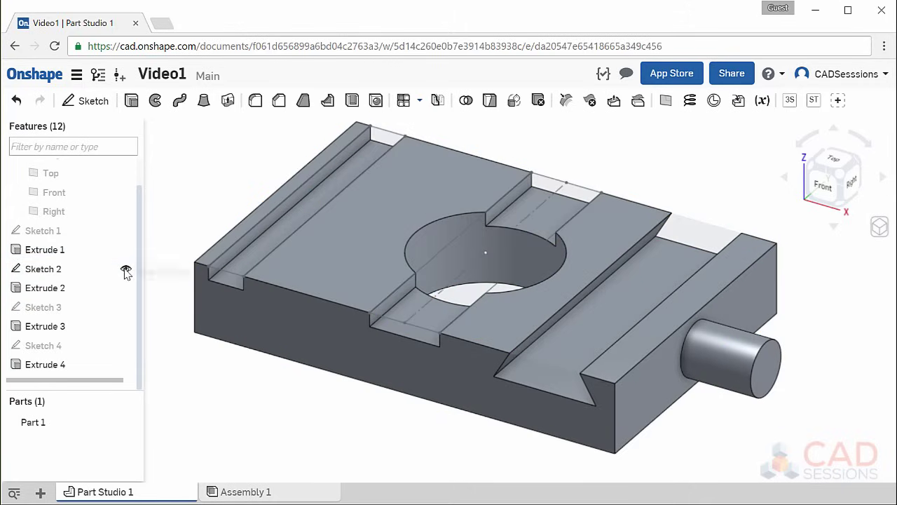
left_click(125, 309)
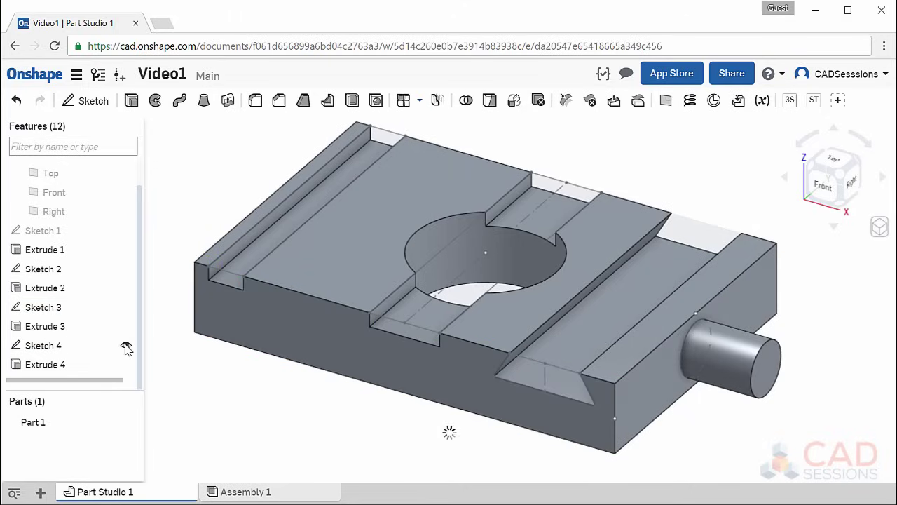
left_click(126, 308)
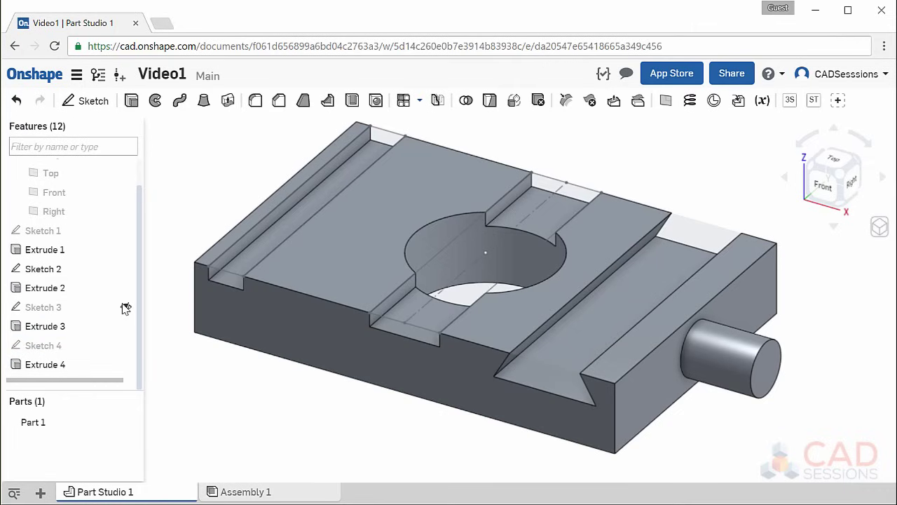
left_click(126, 270)
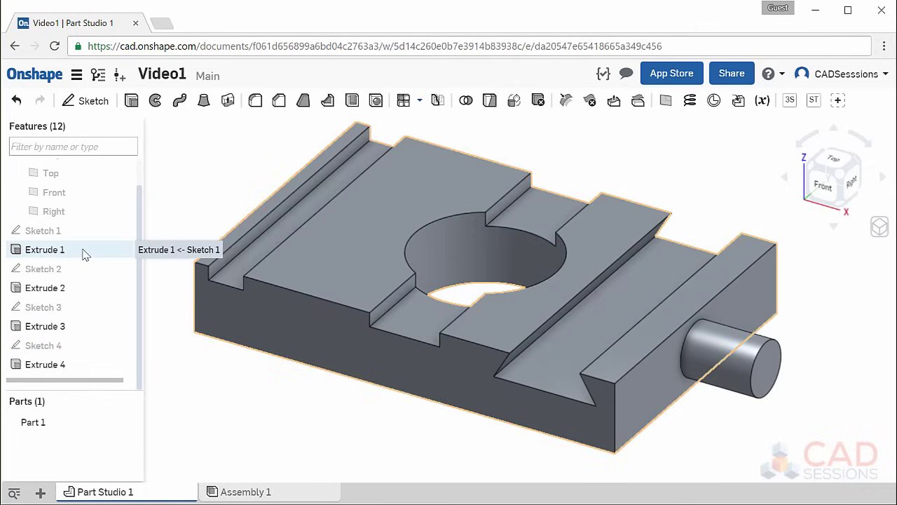
Step: Suppress the Extrude 2 slot cuts, and unsuppress them again
left_click(83, 291)
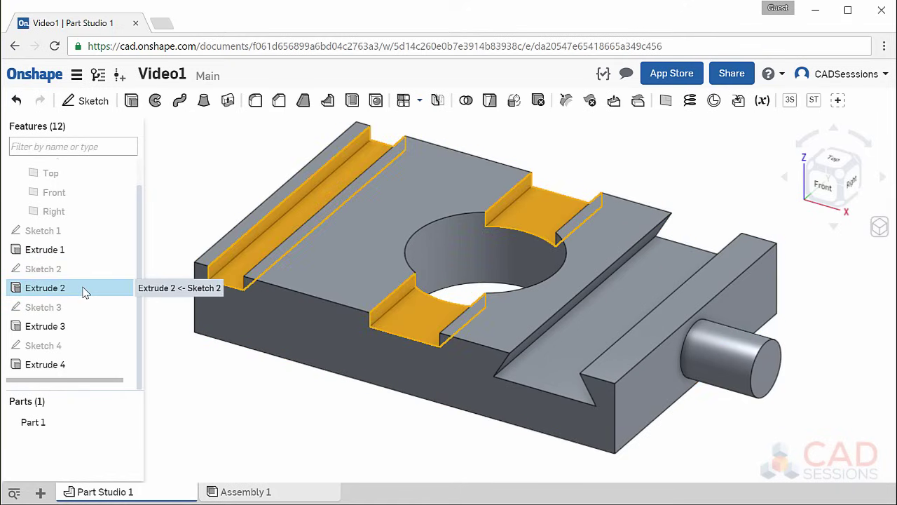
right_click(82, 292)
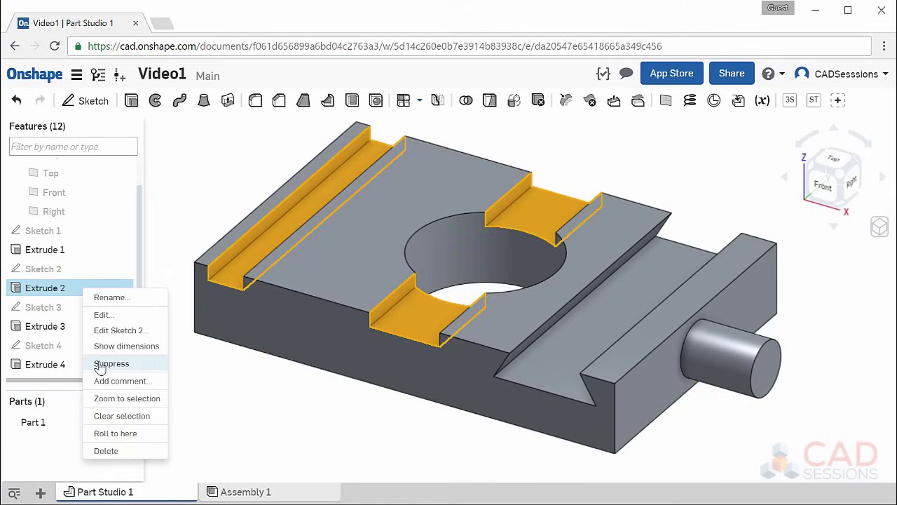
left_click(153, 369)
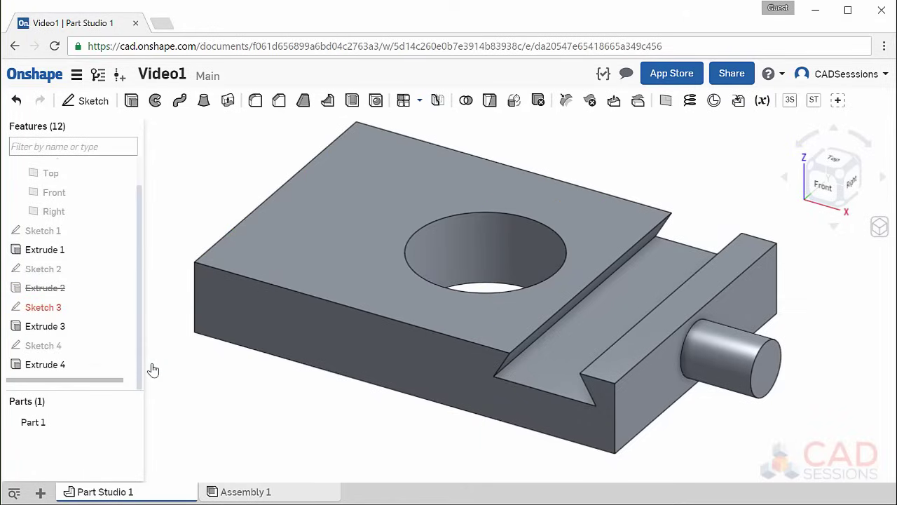
right_click(87, 289)
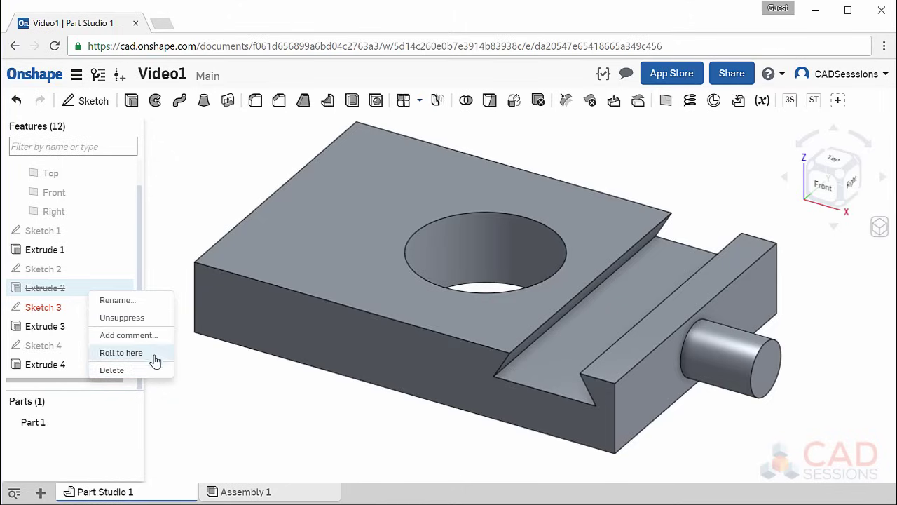
left_click(158, 324)
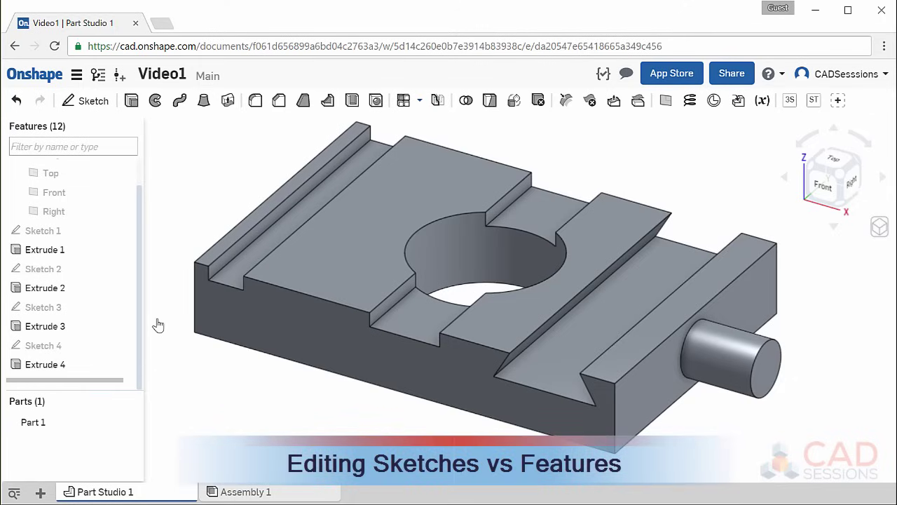
Step: Edit the sketch behind Extrude 2, setting the narrow slot's distance from the plate's edge to 0.4 in
right_click(79, 293)
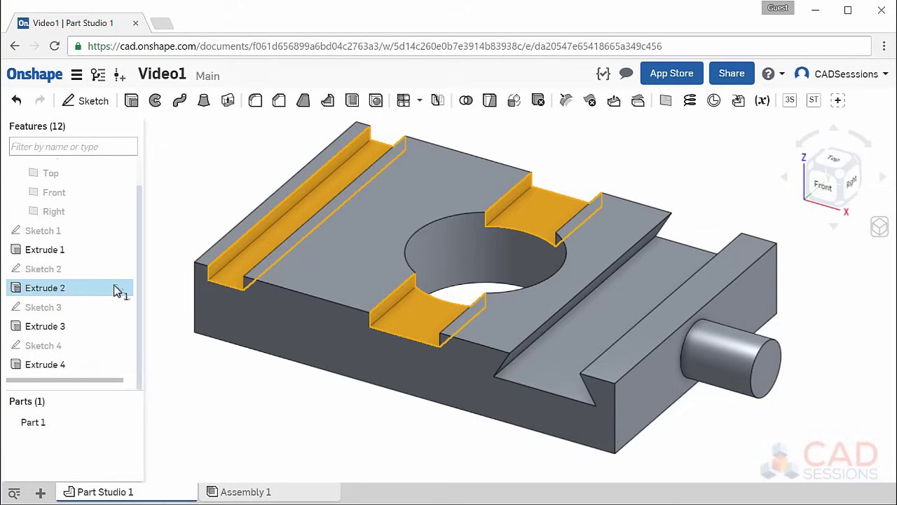
right_click(117, 290)
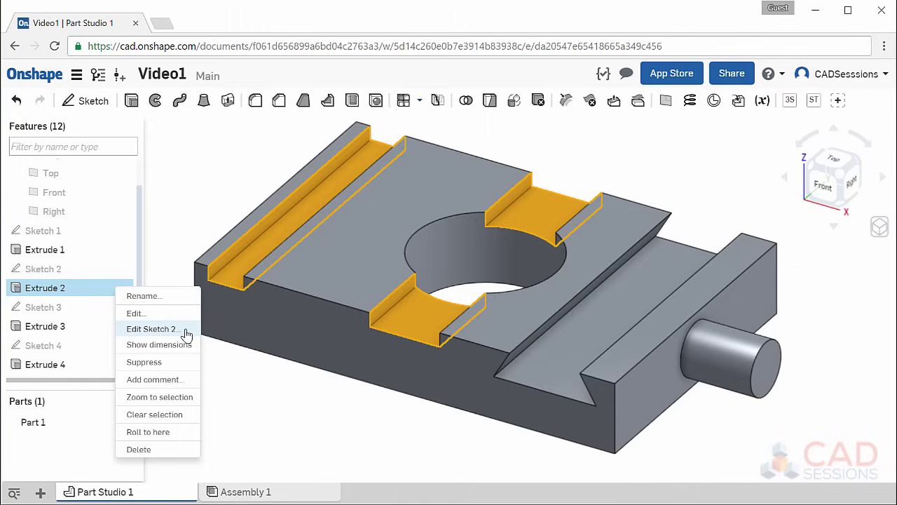
left_click(150, 328)
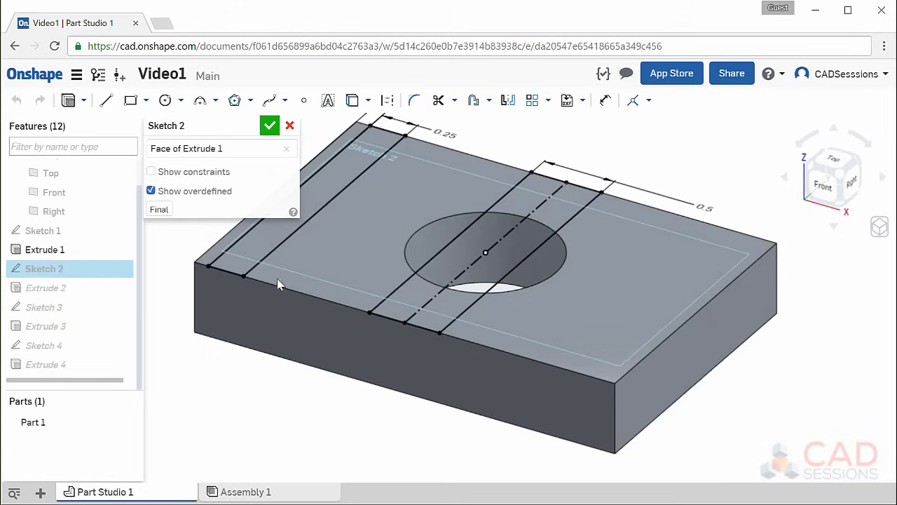
left_click(844, 161)
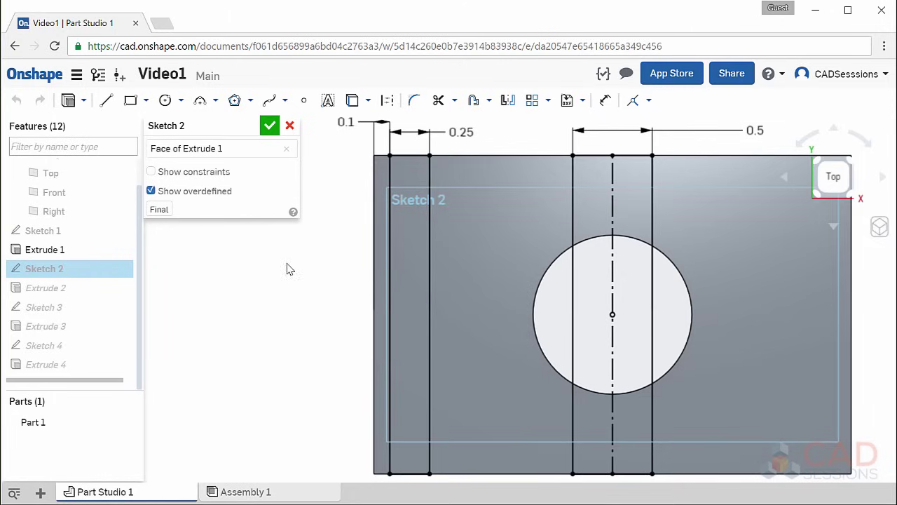
double_click(343, 126)
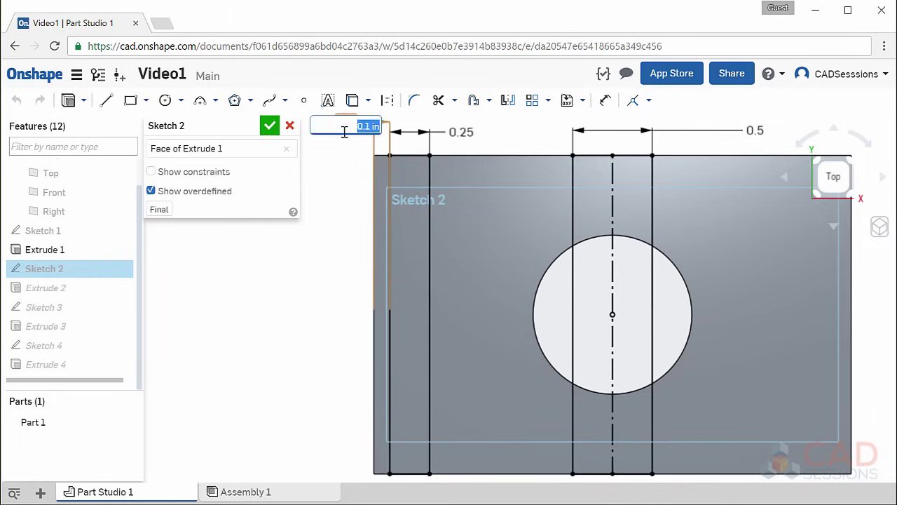
type("0.")
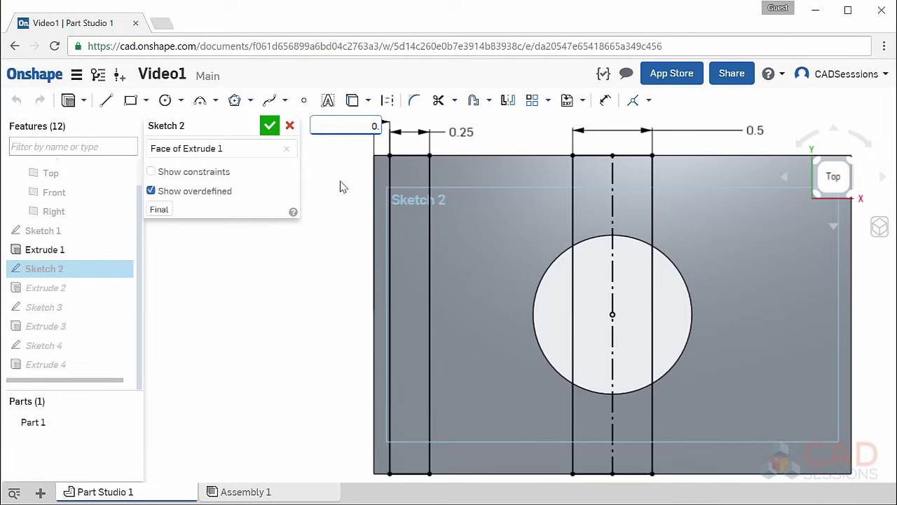
type("4")
key("Return")
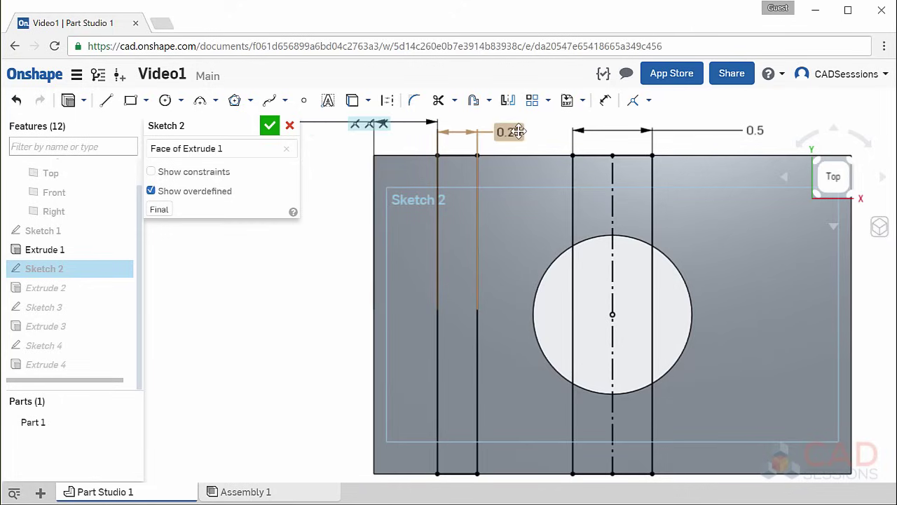
Step: Set the narrow slot's width to 0.05 in and accept the changes to Sketch 2
double_click(519, 132)
type("0.05")
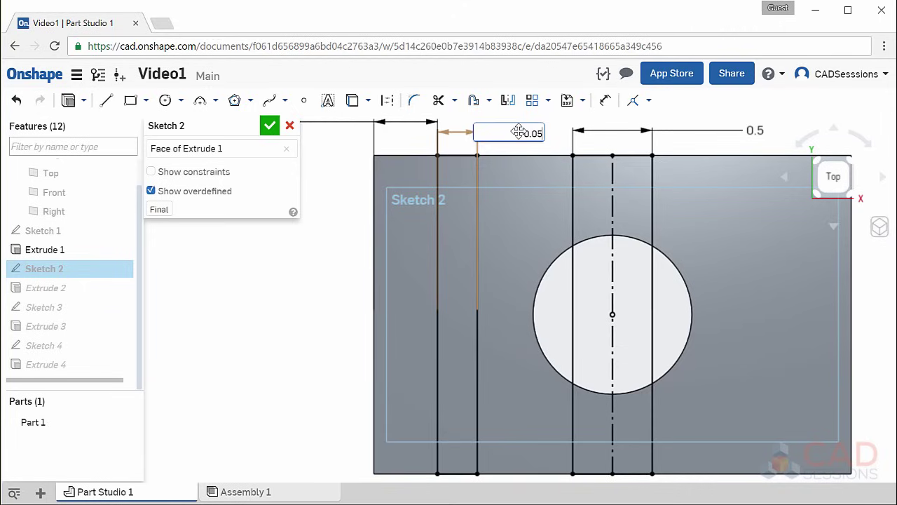
key("Return")
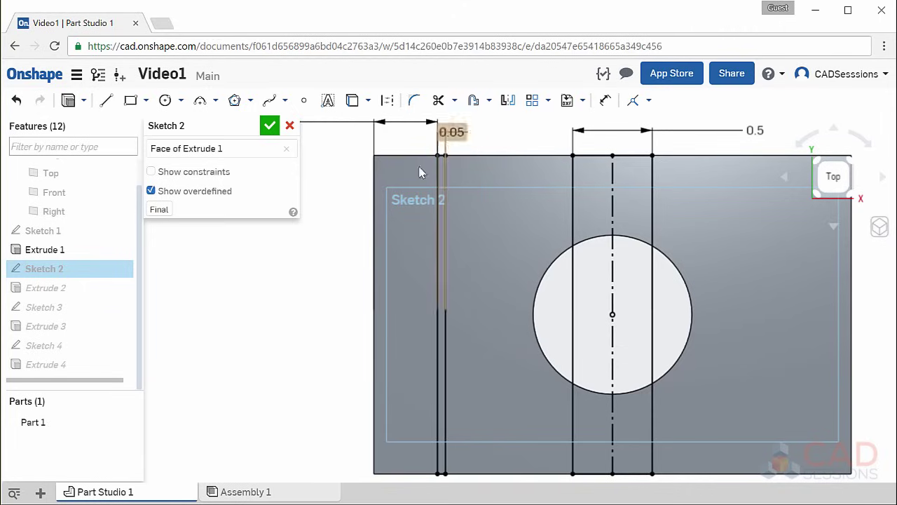
left_click(270, 126)
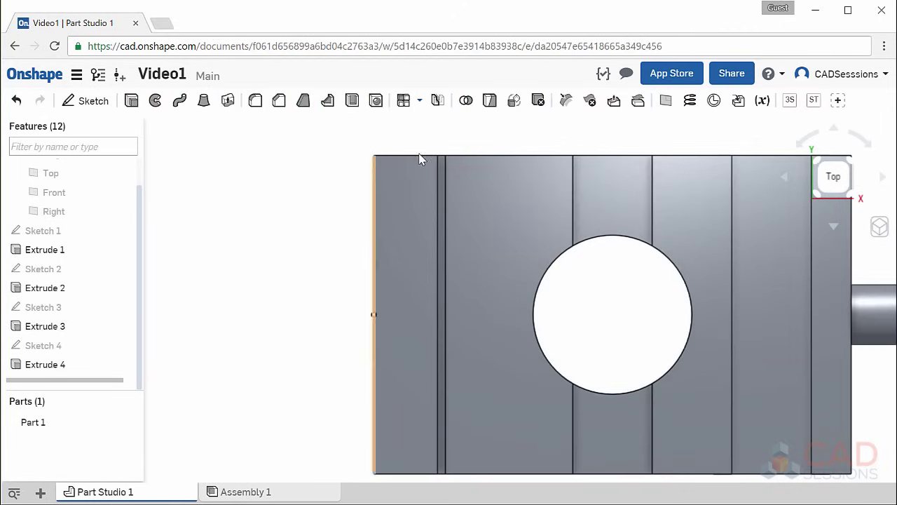
Step: Edit the Extrude 2 feature, setting the slots' blind cut depth to 0.2 in
left_click(858, 201)
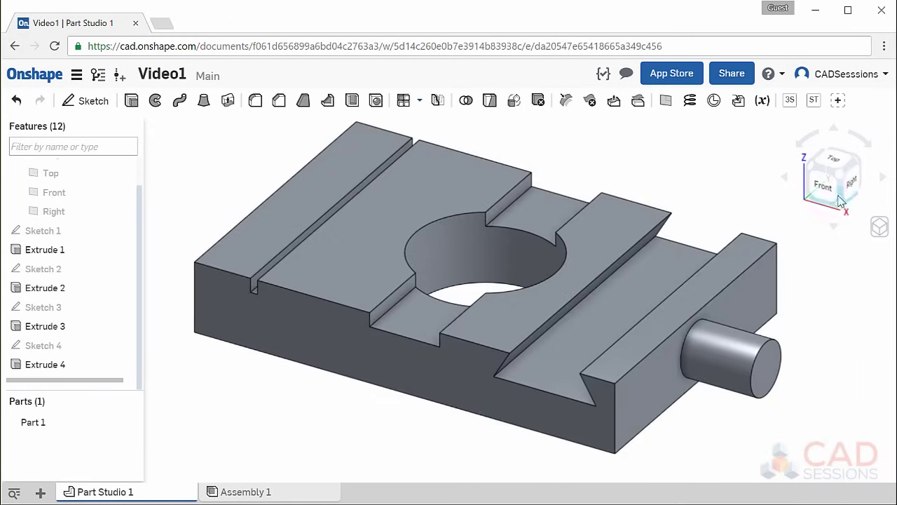
scroll(344, 178, "down", 1)
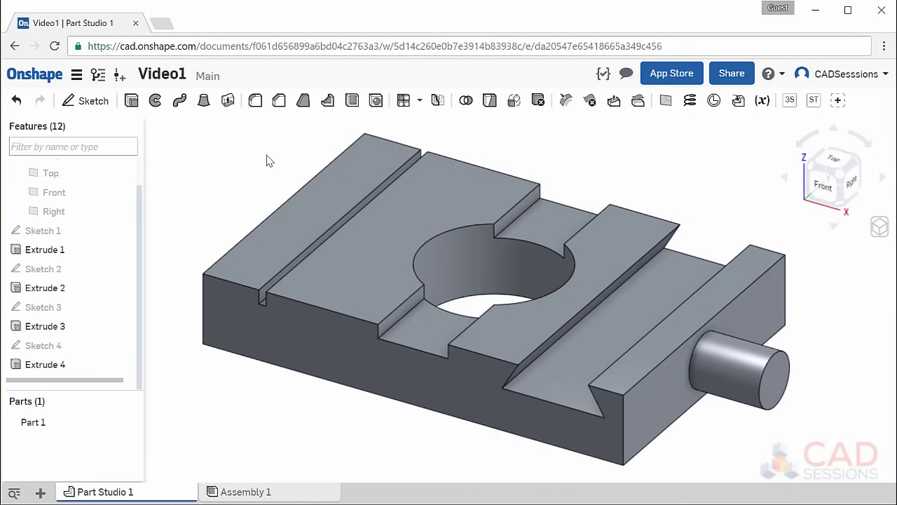
left_click(47, 290)
right_click(46, 293)
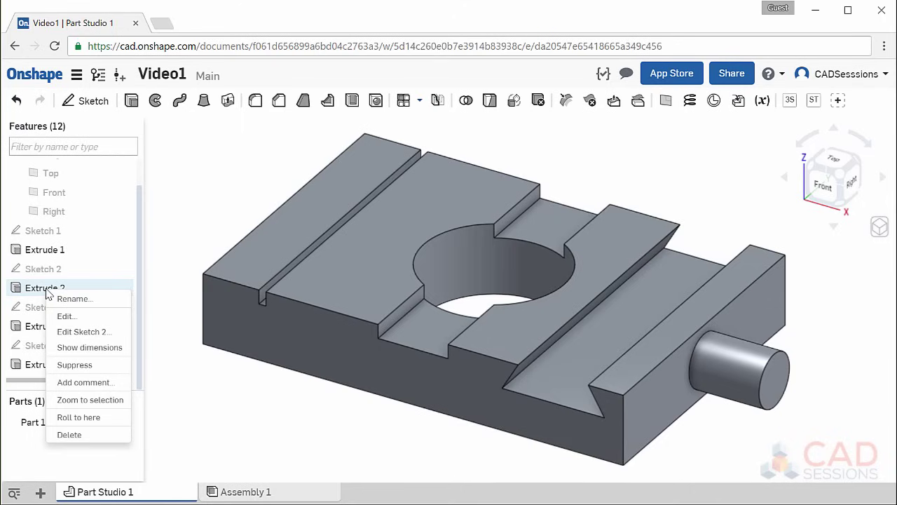
left_click(112, 317)
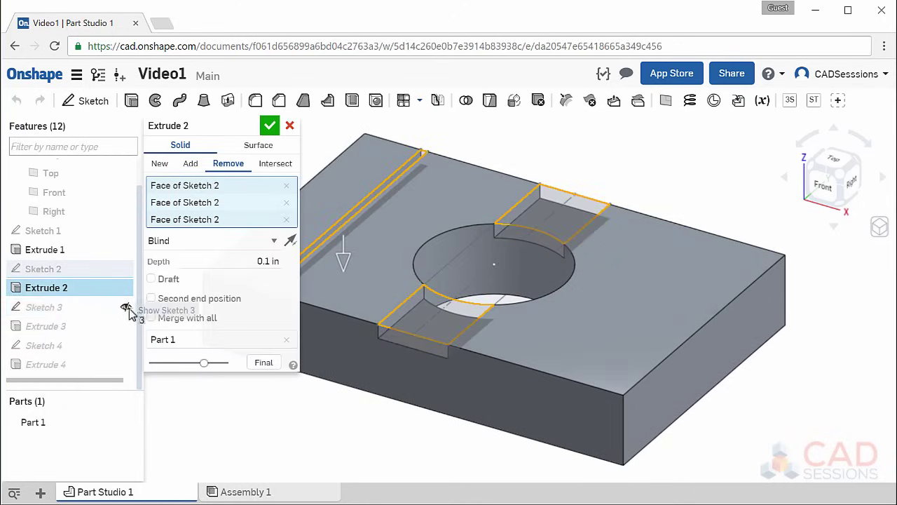
left_click(841, 175)
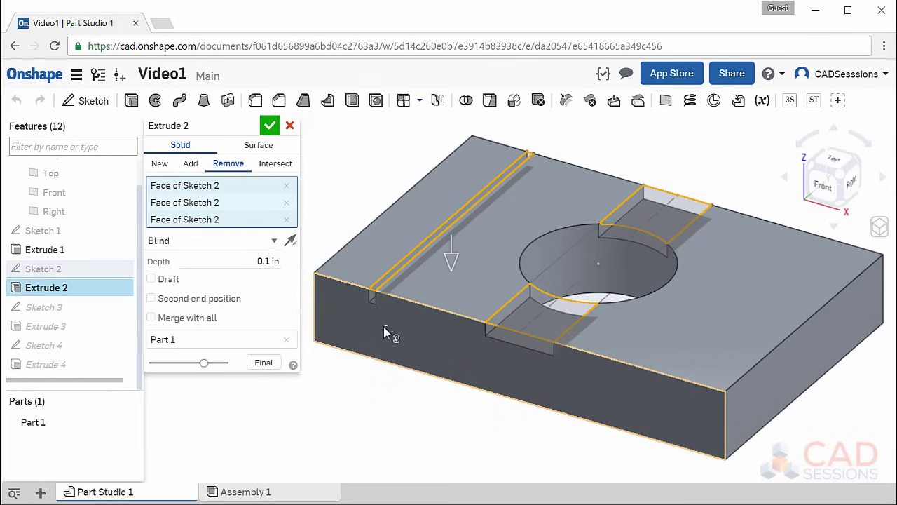
left_click(251, 262)
key("Up")
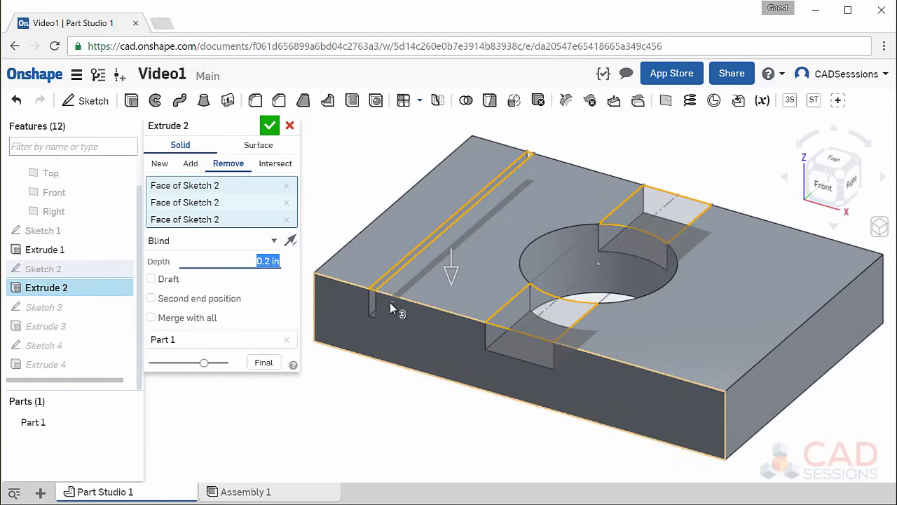
left_click(273, 126)
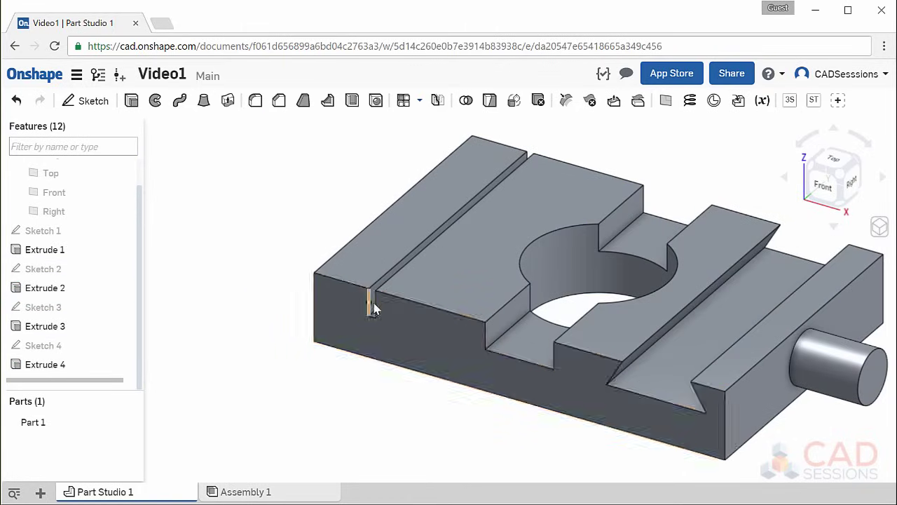
Step: Measure the depth of the narrow slot at its vertical edge on the plate's front face
scroll(375, 295, "up", 2)
scroll(375, 277, "down", 3)
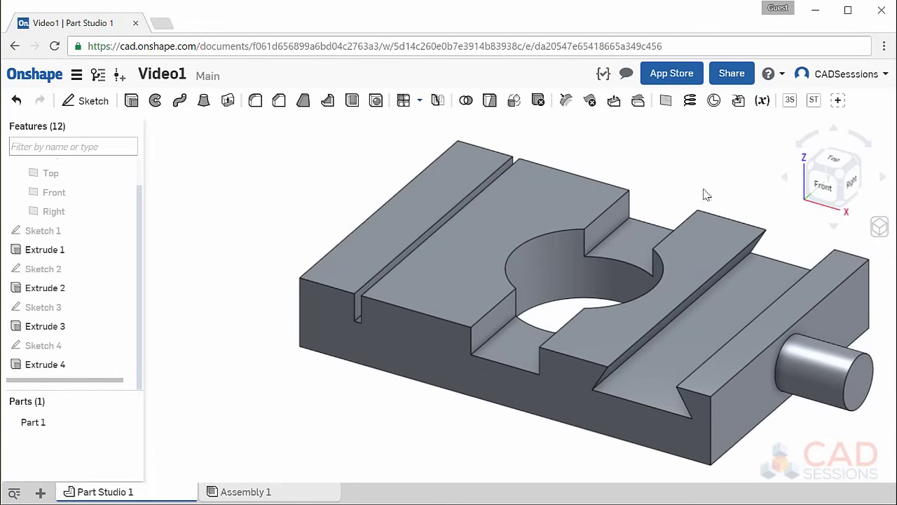
left_click(846, 181)
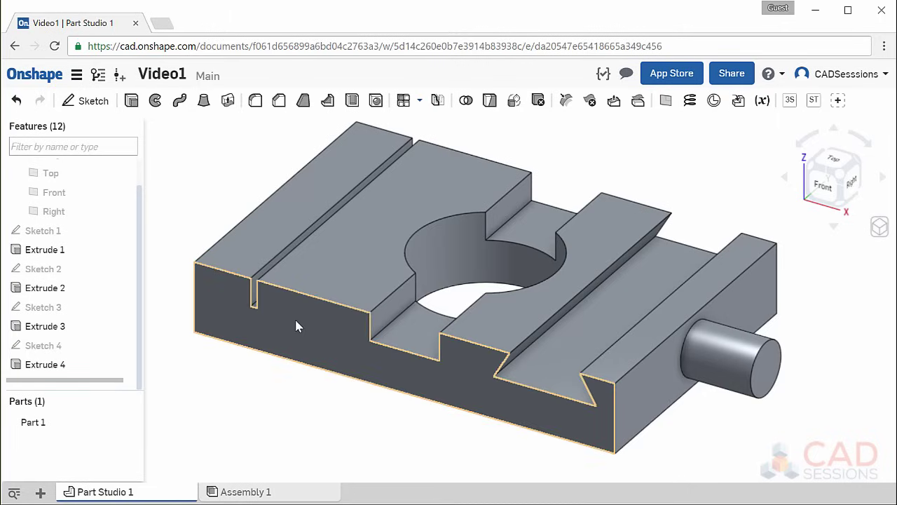
left_click(331, 207)
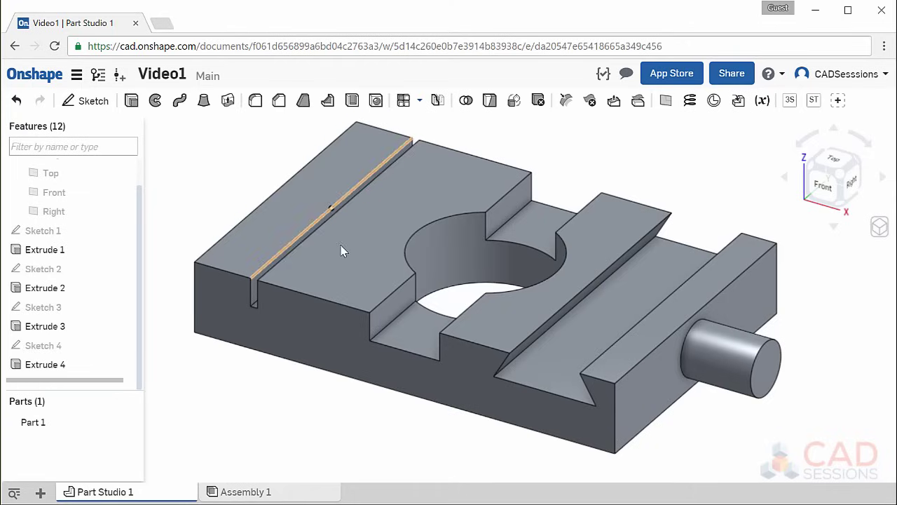
key("Escape")
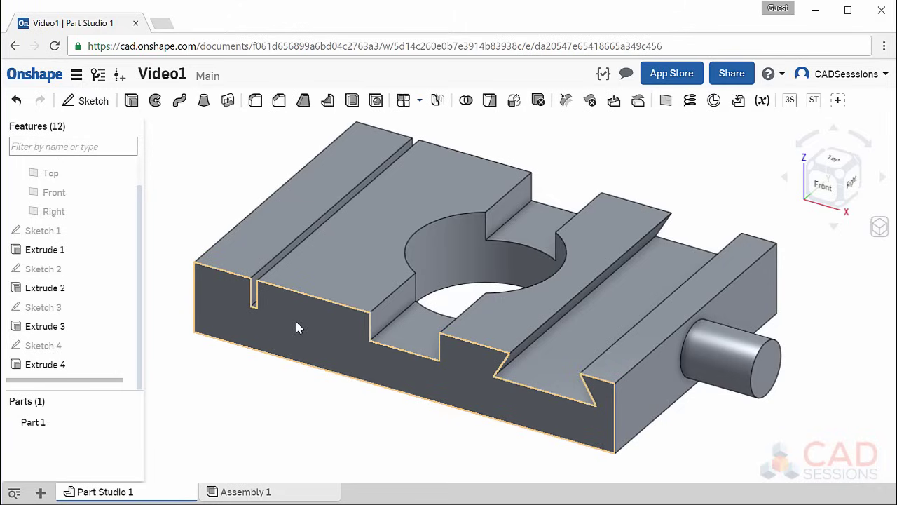
left_click(256, 294)
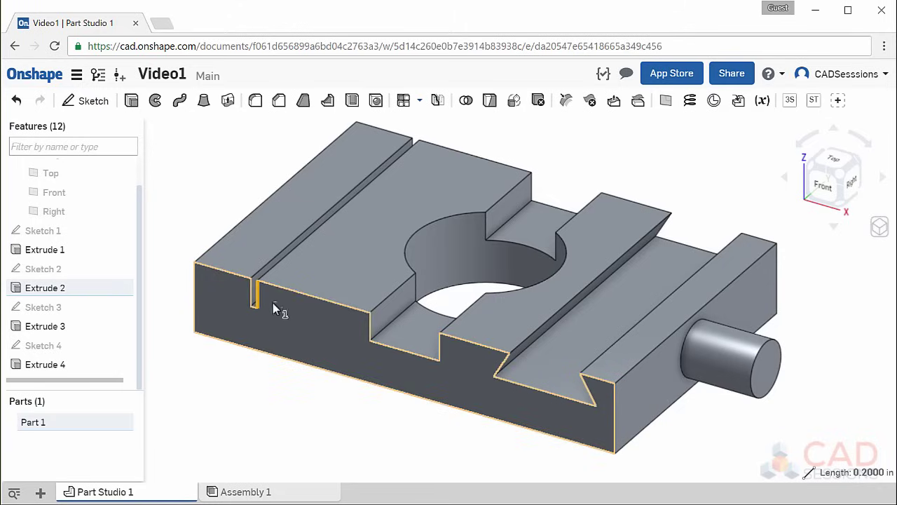
left_click(324, 331)
left_click(379, 345)
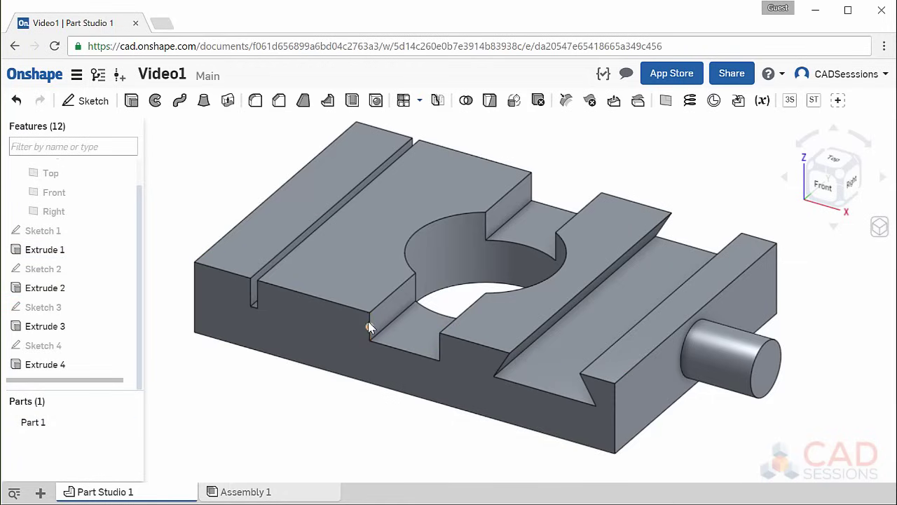
left_click(323, 384)
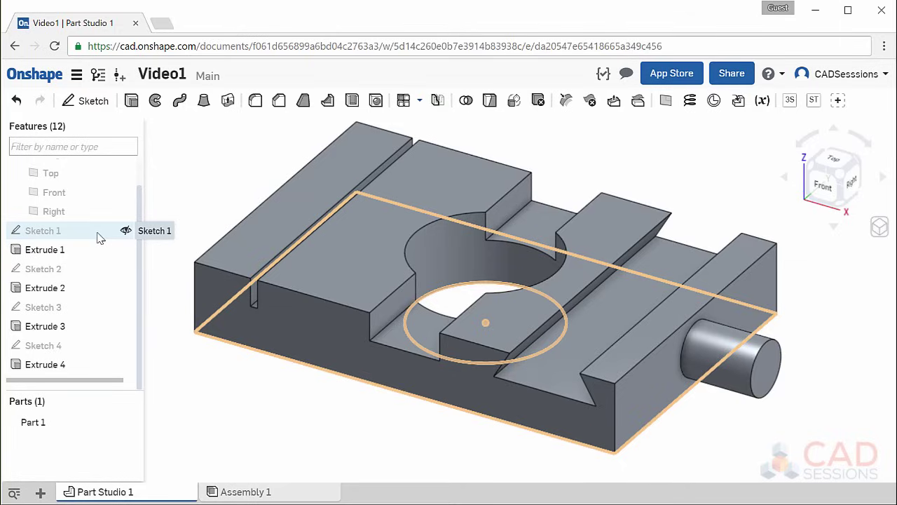
scroll(94, 210, "up", 1)
right_click(92, 189)
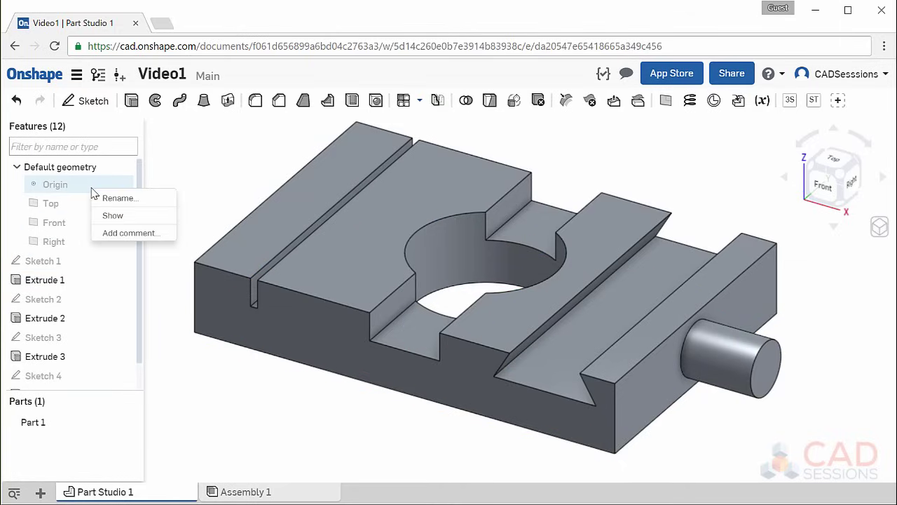
right_click(78, 203)
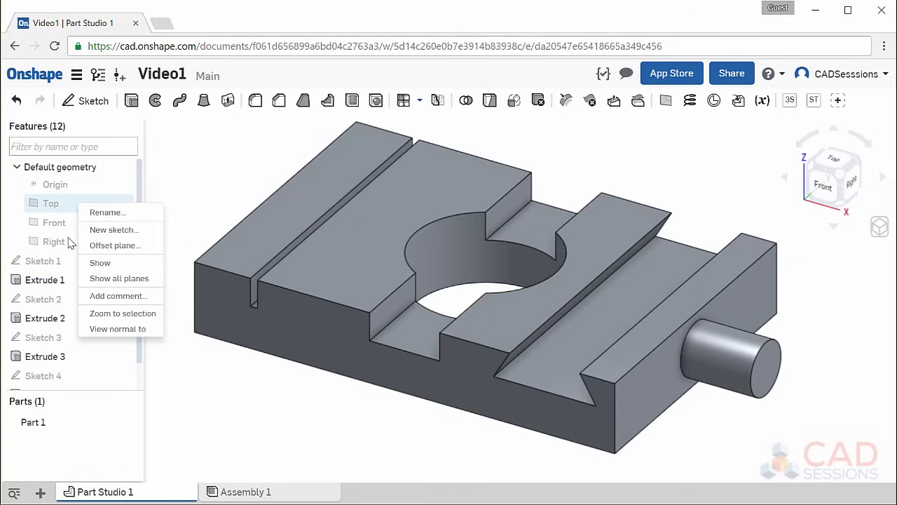
Step: Examine the context commands offered for Sketch 1 and for Extrude 1 in the feature list
right_click(66, 261)
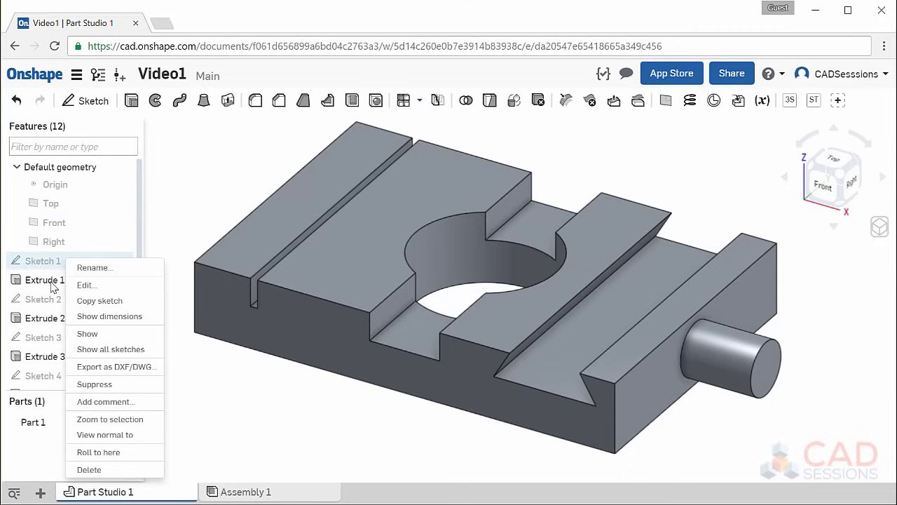
right_click(53, 283)
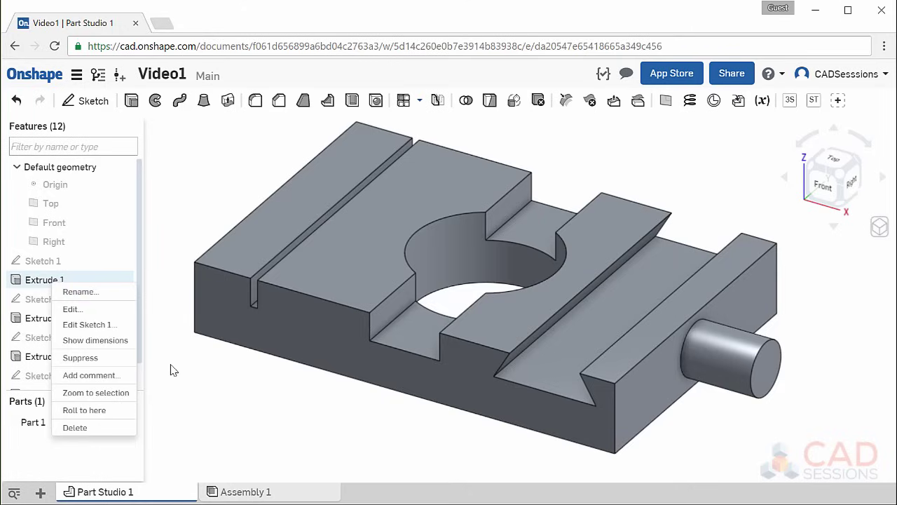
left_click(182, 387)
Step: Compare the context commands offered for empty model space, the plate's top face, the large hole's wall and the cylindrical pin
right_click(199, 153)
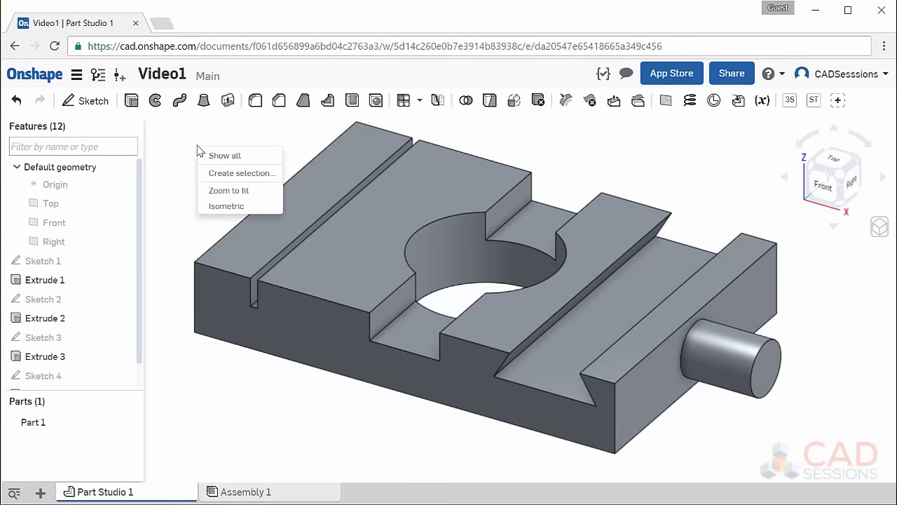
right_click(290, 203)
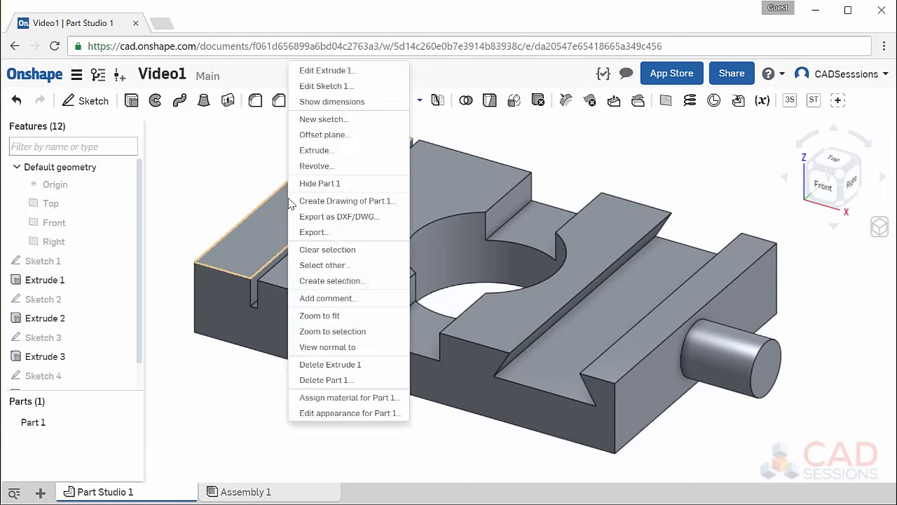
left_click(390, 242)
right_click(442, 246)
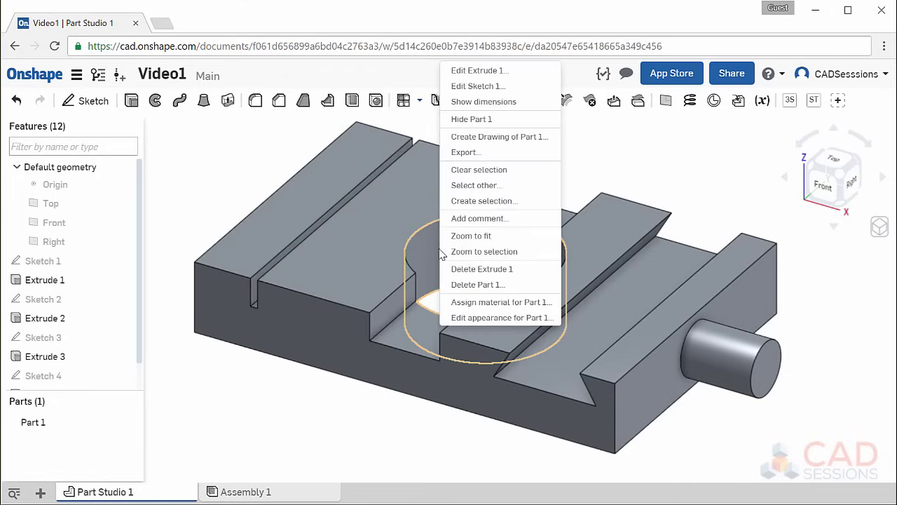
left_click(576, 199)
right_click(719, 322)
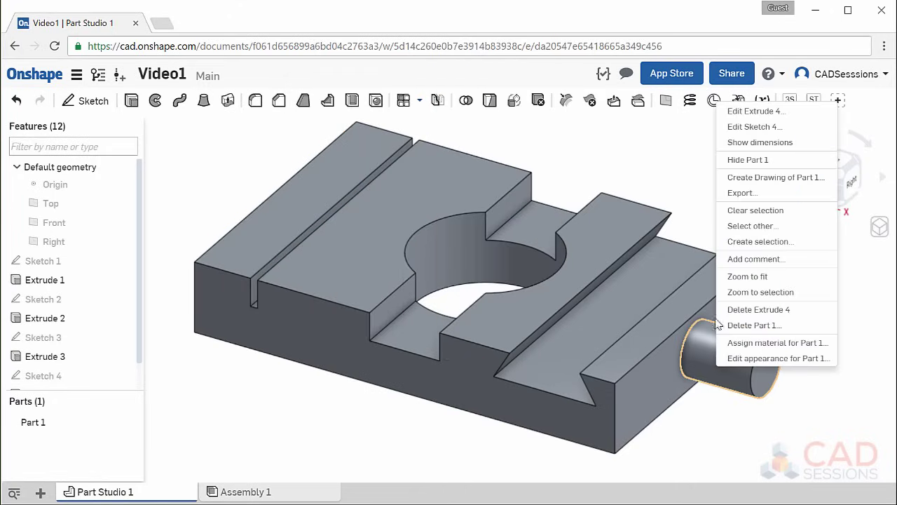
left_click(692, 207)
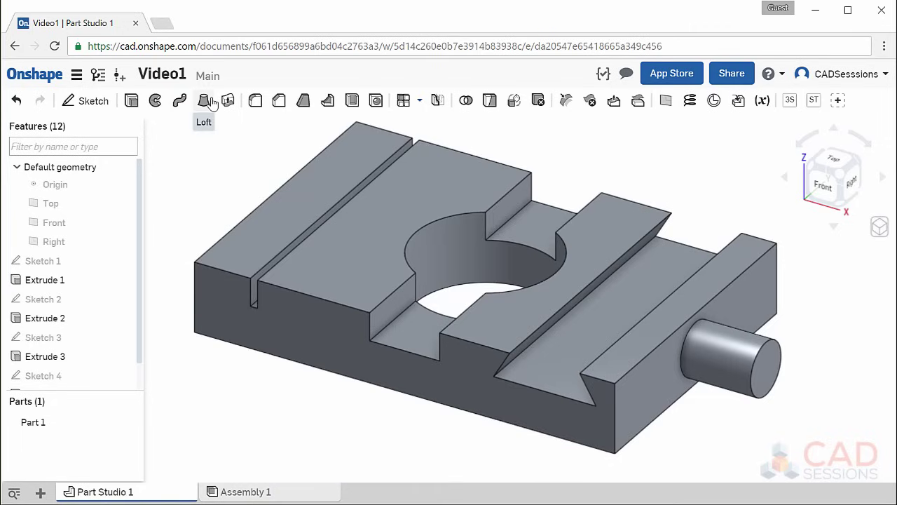
Step: Bring up the keyboard shortcuts reference and look through its General, Part Studio, 3D view, Sketch, Assembly and Drawings sections
mouse_move(212, 102)
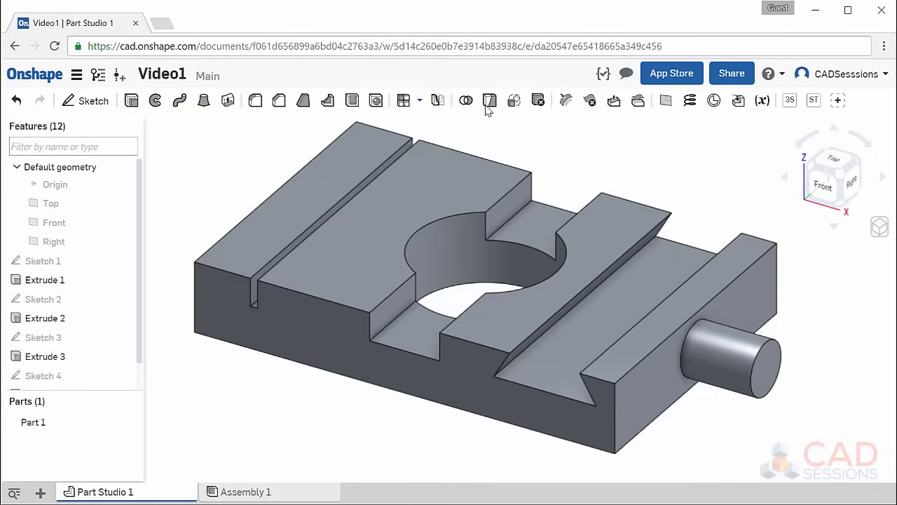
left_click(779, 76)
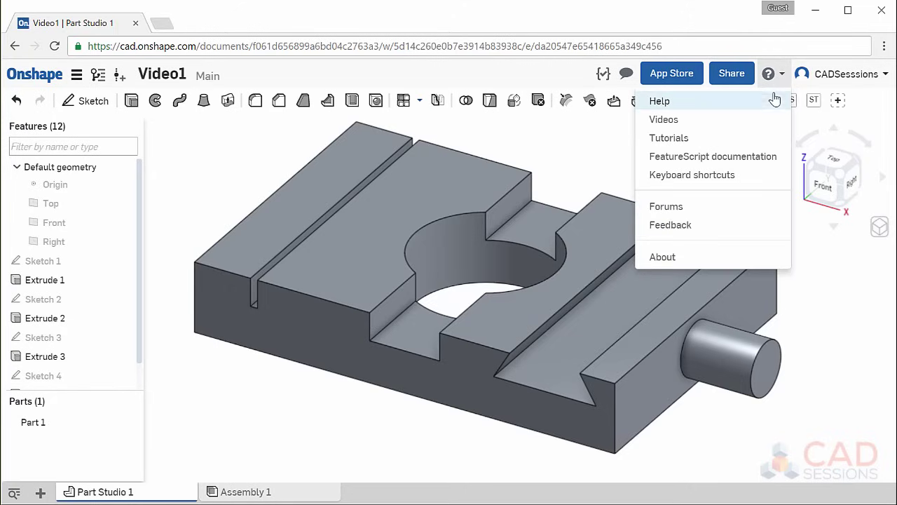
left_click(762, 181)
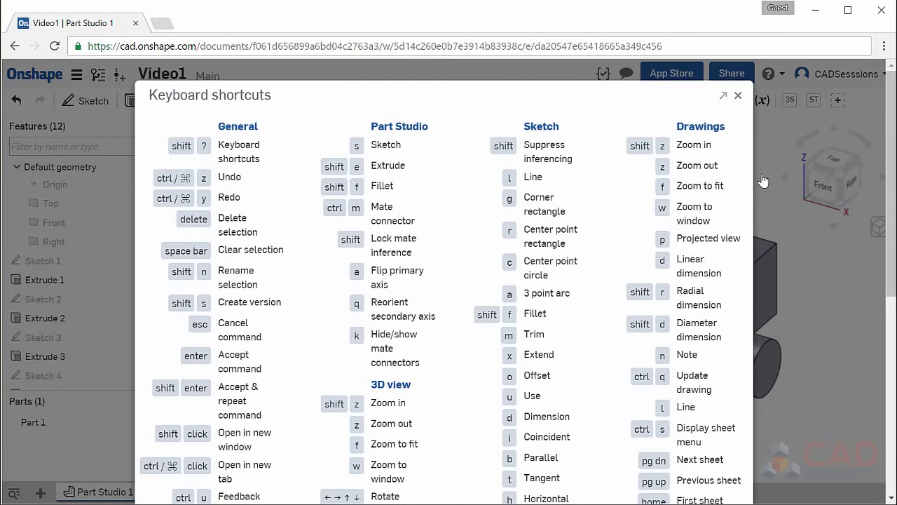
scroll(581, 226, "down", 5)
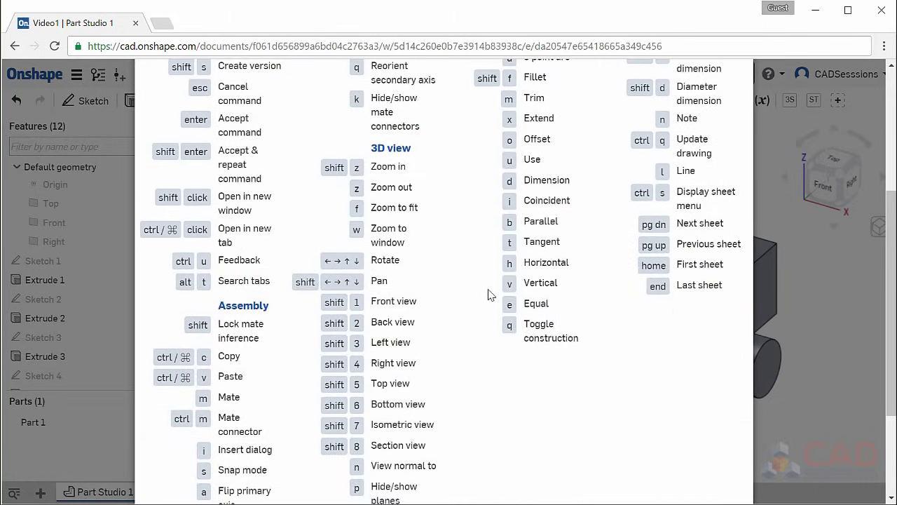
scroll(491, 295, "down", 1)
scroll(486, 295, "up", 6)
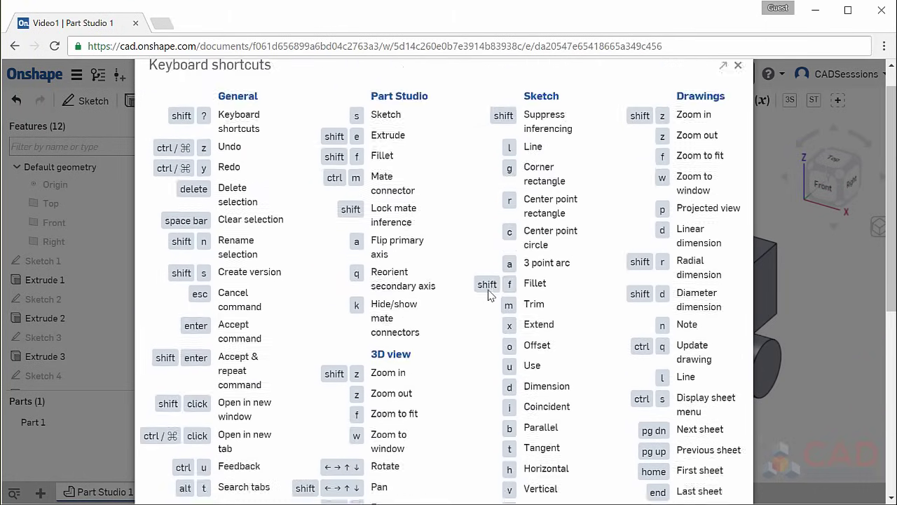